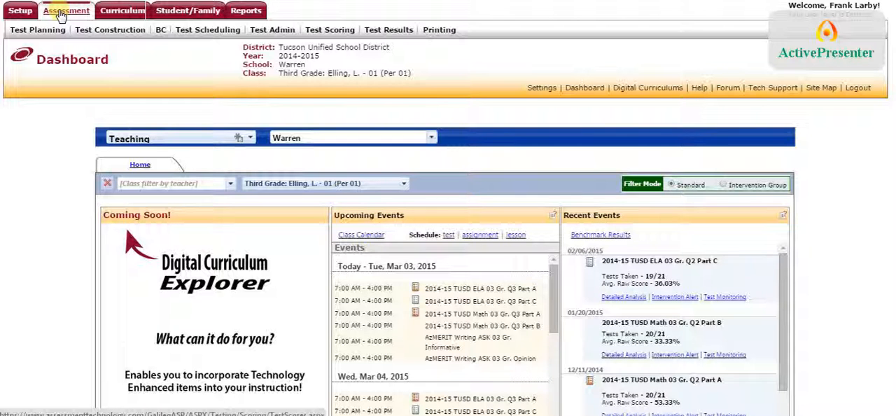
# Step: Open the Test Builder and select the second-listed capitalized Warren 2014-2015 library for the third grade class
pyautogui.moveTo(97, 33)
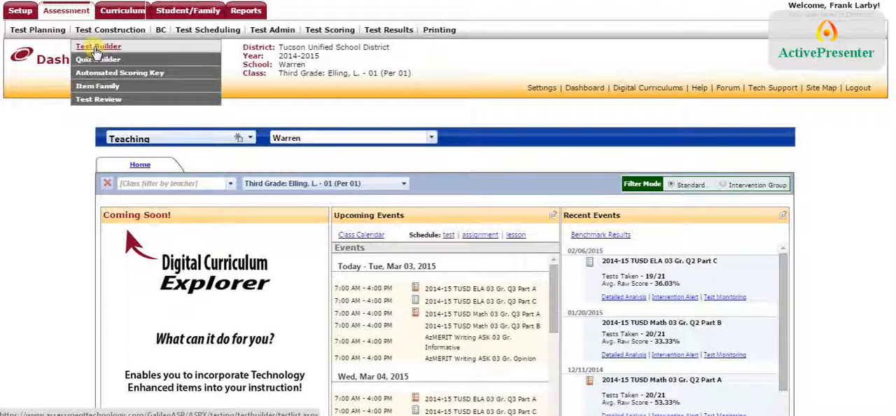
pyautogui.click(97, 49)
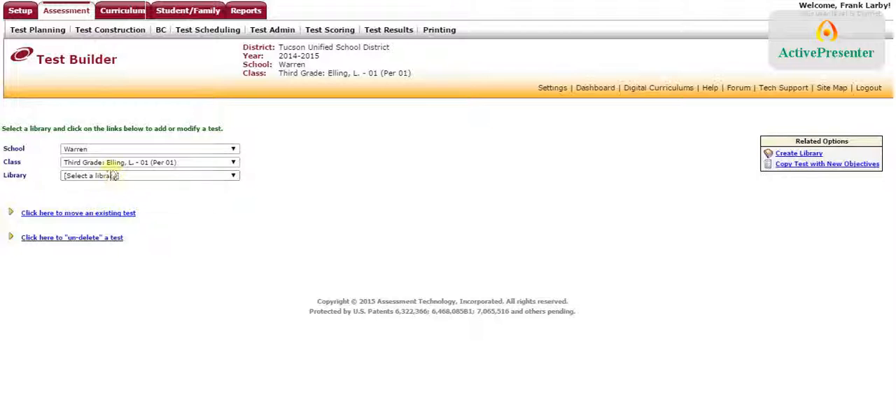
pyautogui.click(169, 179)
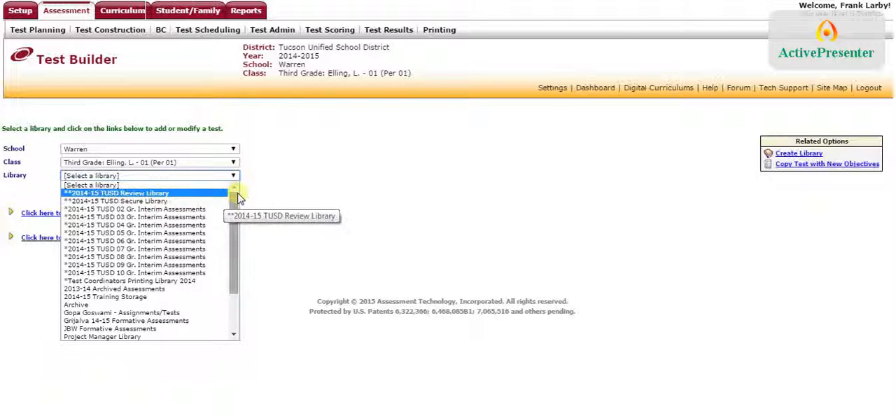
pyautogui.moveTo(238, 198); pyautogui.dragTo(236, 242)
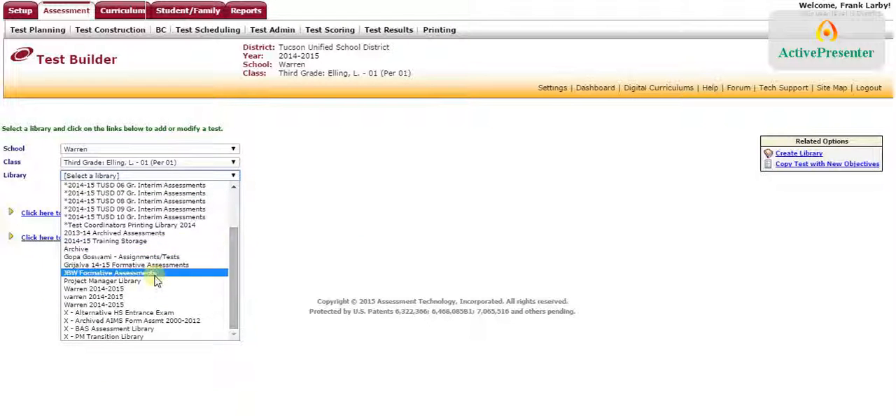
pyautogui.click(122, 305)
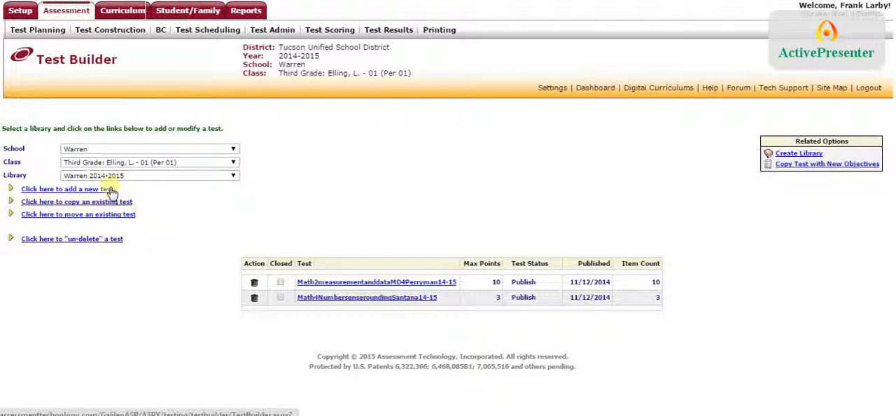
# Step: Add a new test titled with "Math", the teacher's surname and "Warren 2015", separating the three parts with hyphens
pyautogui.click(99, 189)
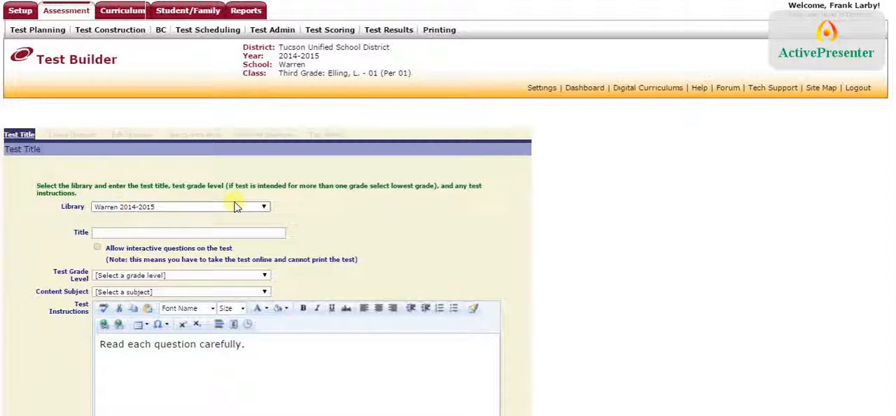
pyautogui.scroll(-2, 322, 196)
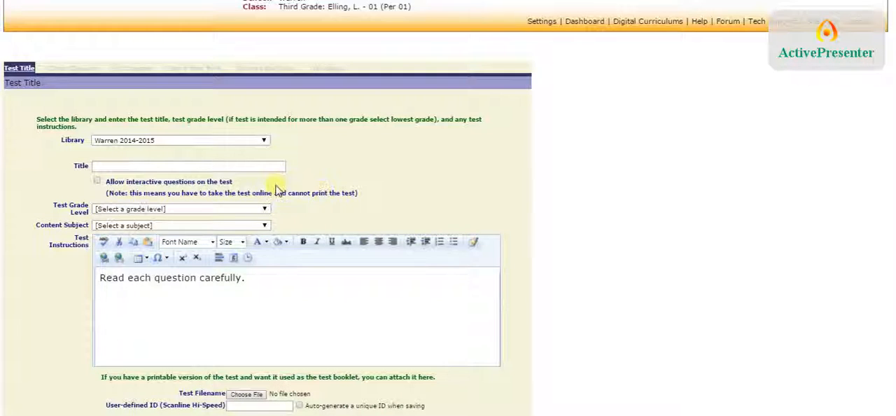
pyautogui.click(256, 166)
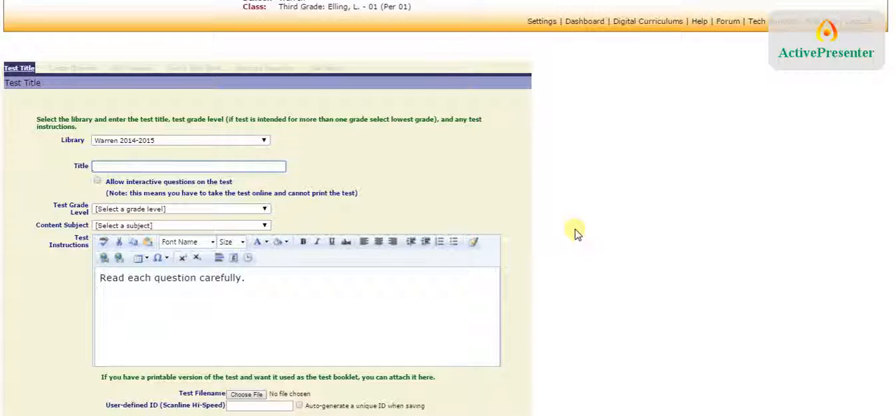
pyautogui.write('Math')
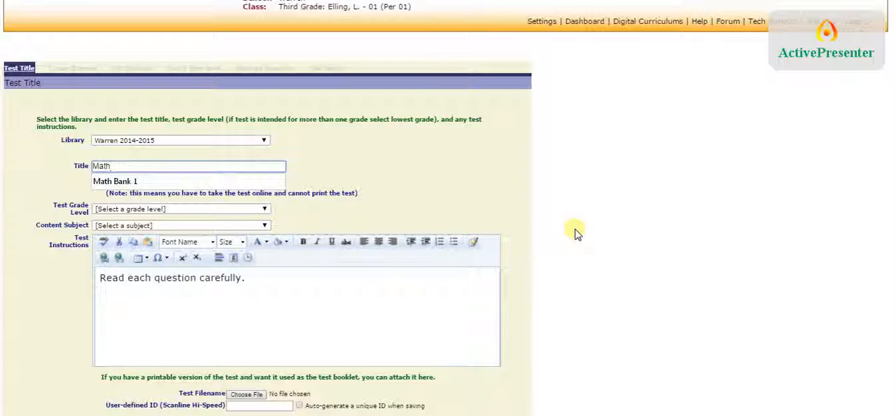
pyautogui.write(' - ')
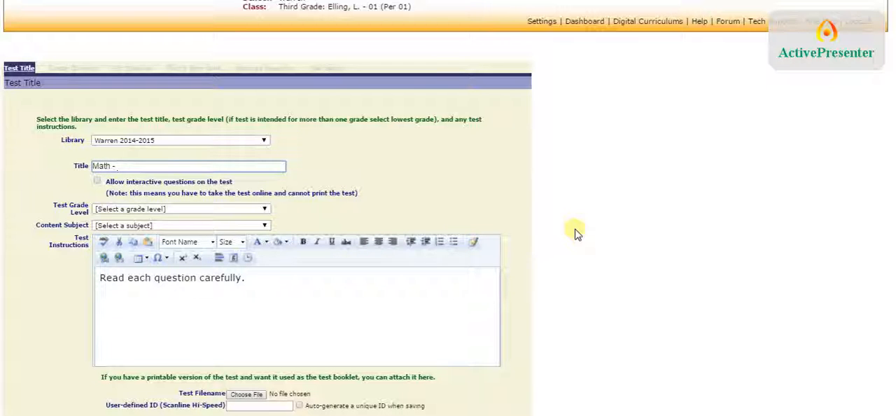
pyautogui.write('Elling - Warr')
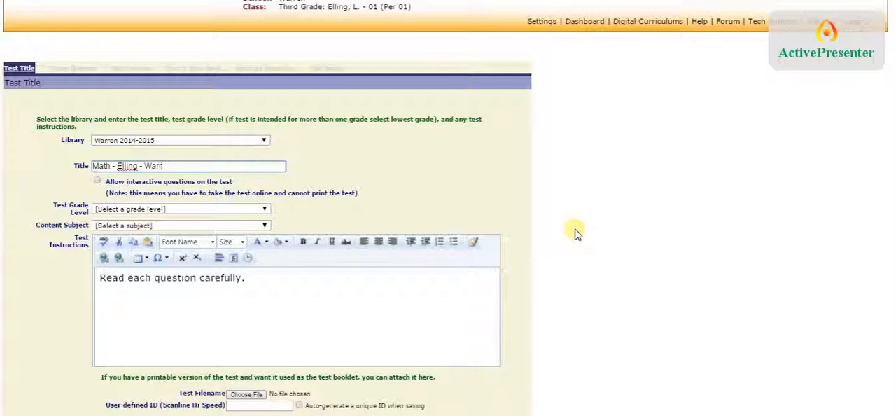
pyautogui.write('en 2015')
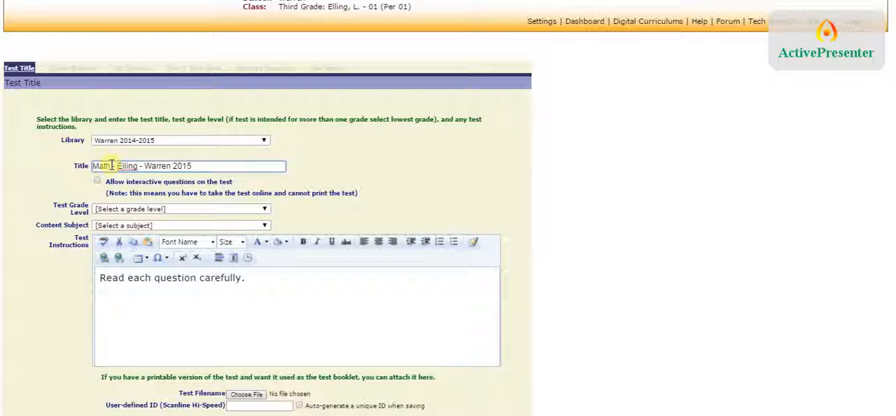
# Step: Set the test grade level to 3rd Grade and the content subject to Math
pyautogui.click(106, 209)
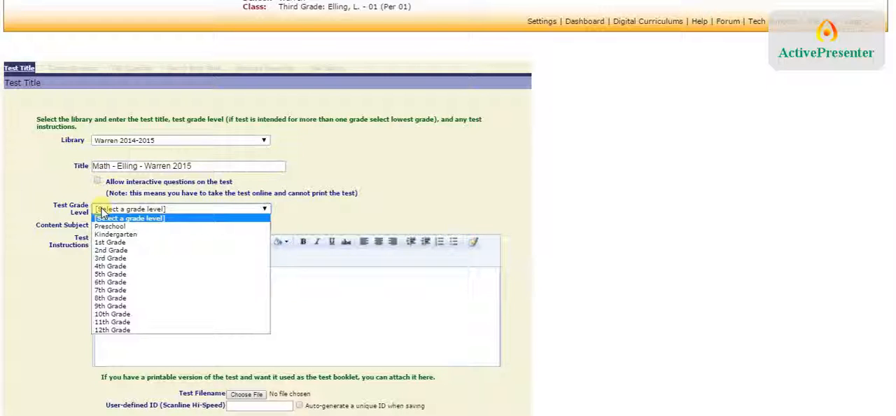
pyautogui.click(106, 258)
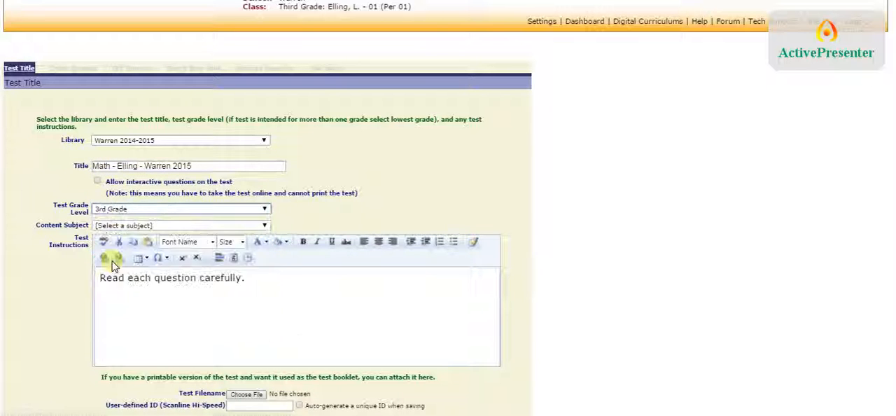
pyautogui.click(124, 226)
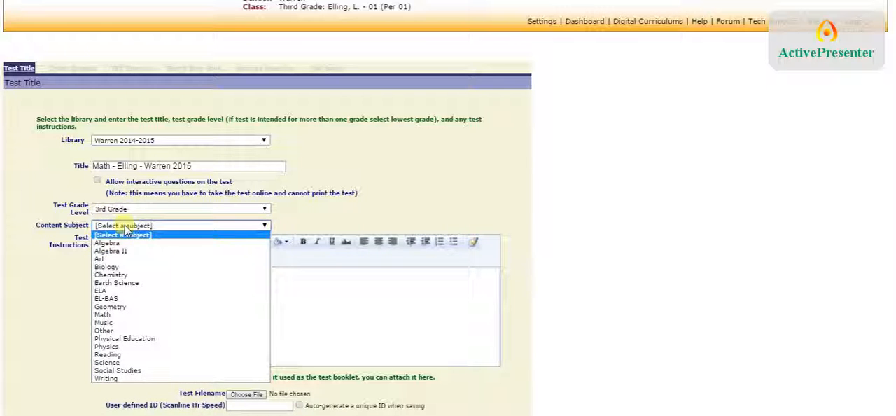
pyautogui.click(112, 317)
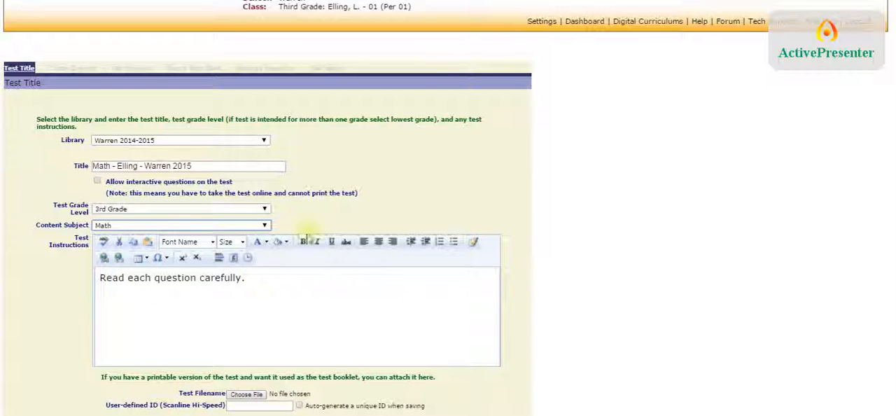
# Step: Append "Make sure to show your work. Good Luck!" to the existing test instructions
pyautogui.click(266, 277)
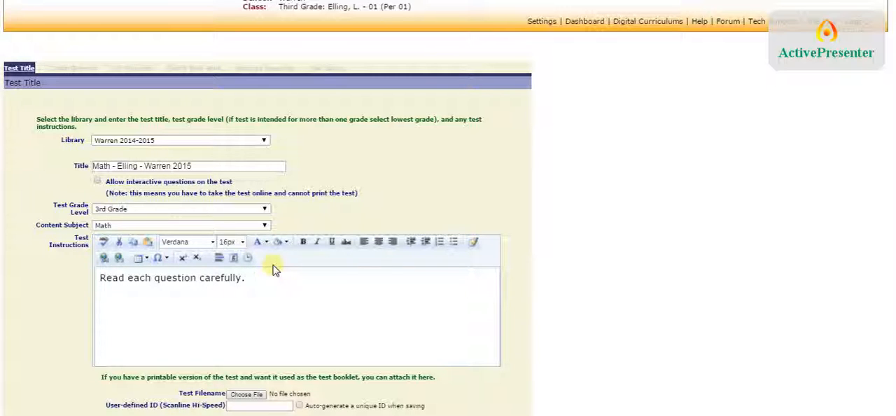
pyautogui.write('Make sure to show your work')
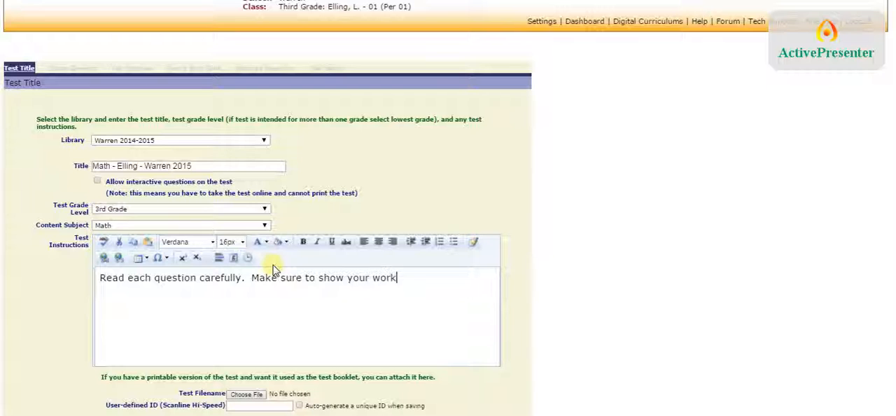
pyautogui.write('.  Good Lu')
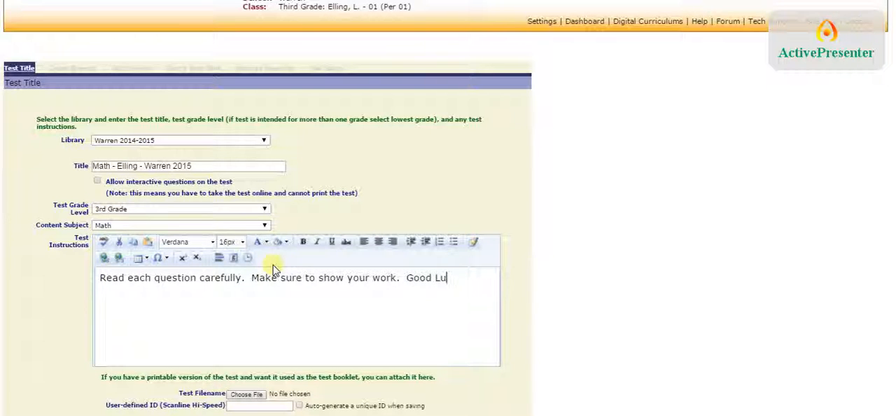
pyautogui.write('ck!')
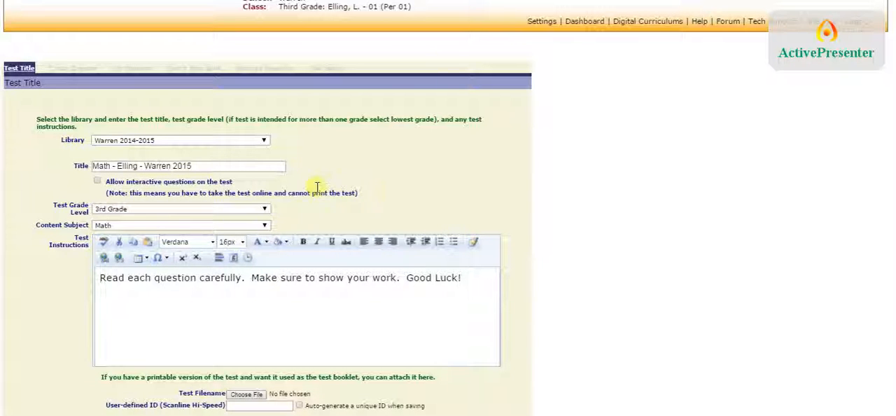
# Step: Save the new test's title, grade, subject and instructions
pyautogui.click(266, 168)
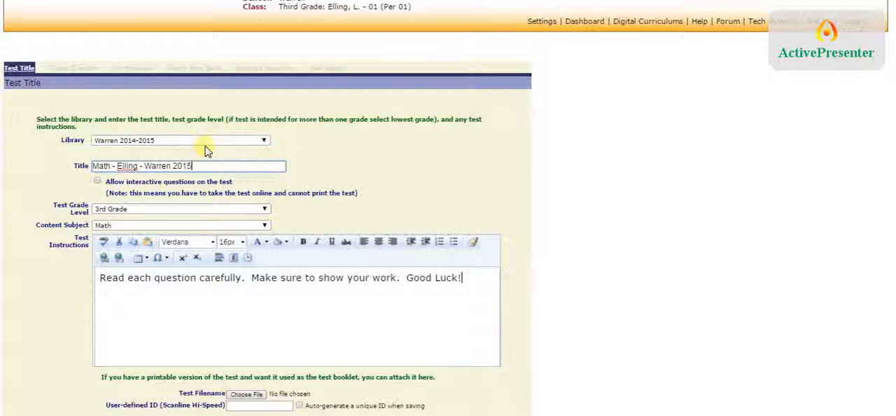
pyautogui.scroll(-1, 493, 194)
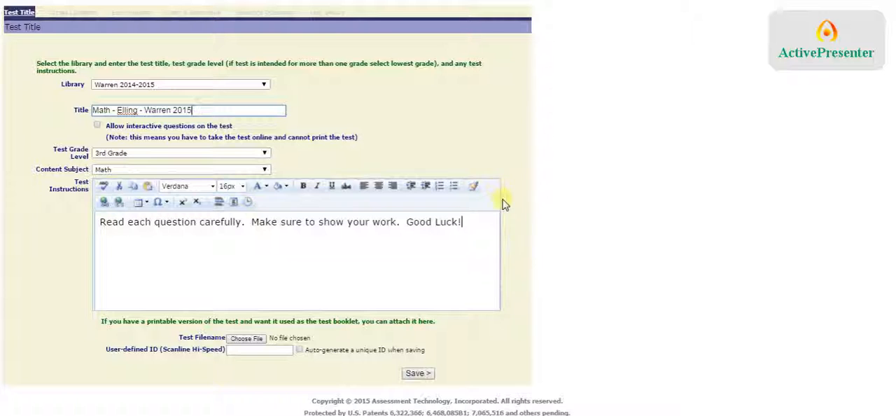
pyautogui.click(417, 374)
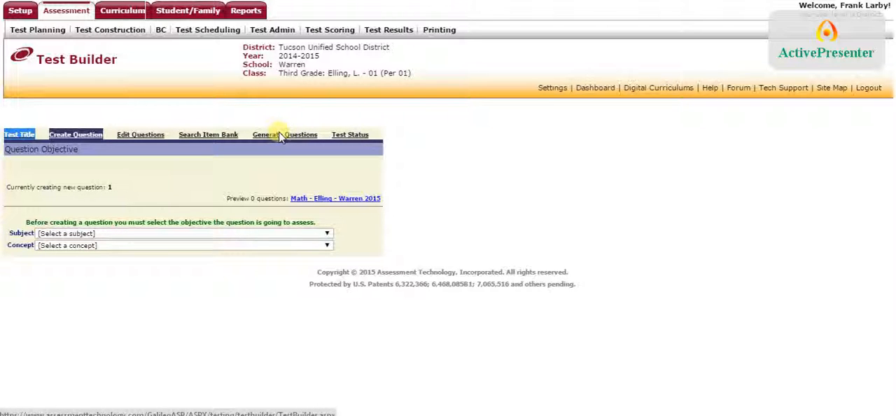
pyautogui.click(171, 174)
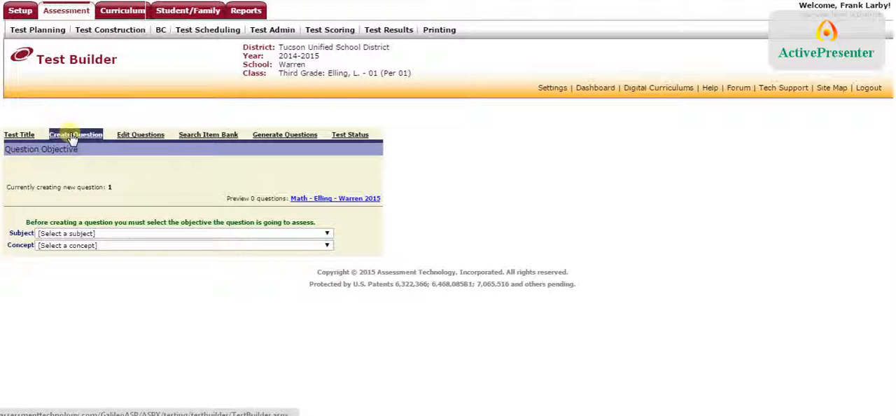
pyautogui.click(105, 234)
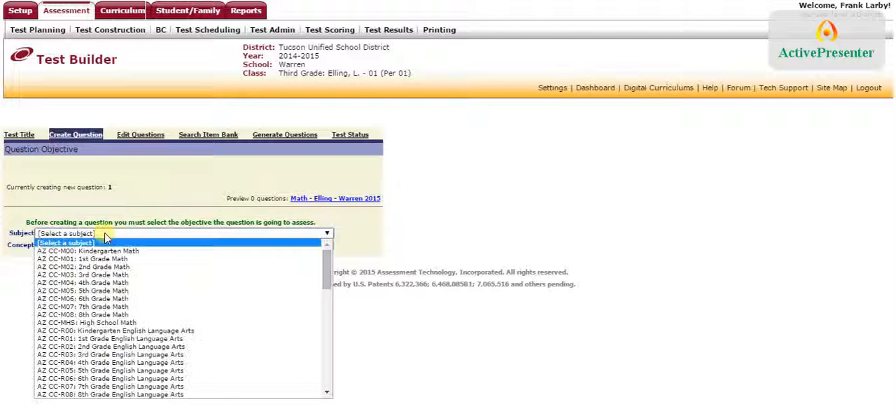
pyautogui.click(108, 234)
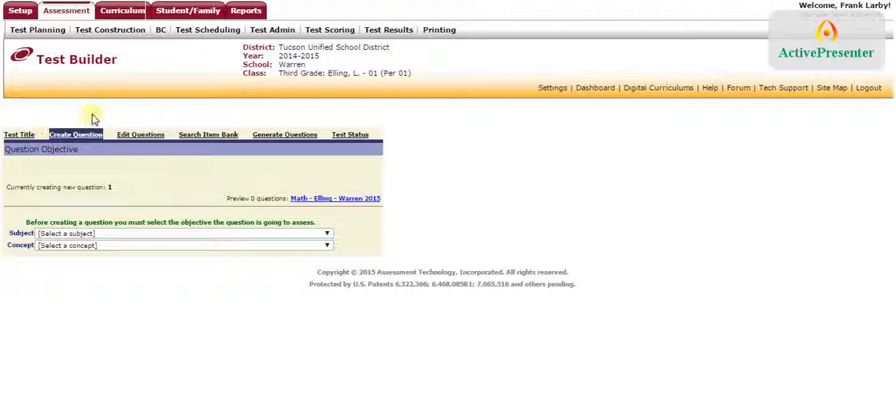
# Step: Switch to generating questions and add *Math Bank 3rd-5th Grade to the selected test libraries
pyautogui.click(275, 138)
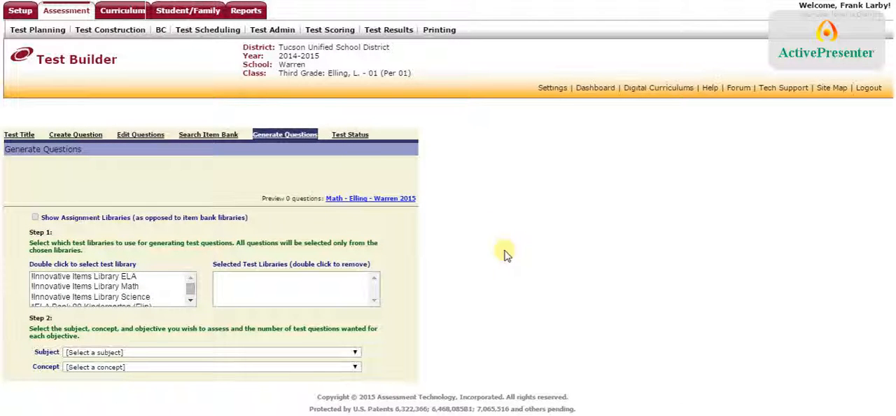
pyautogui.click(190, 301)
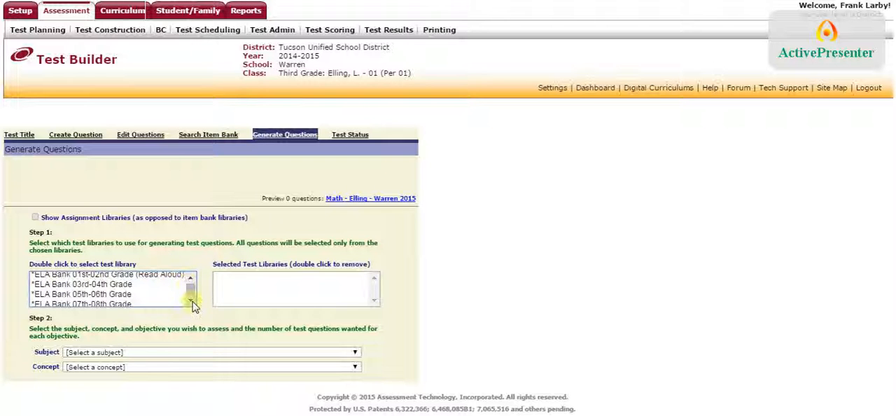
pyautogui.scroll(-2, 190, 301)
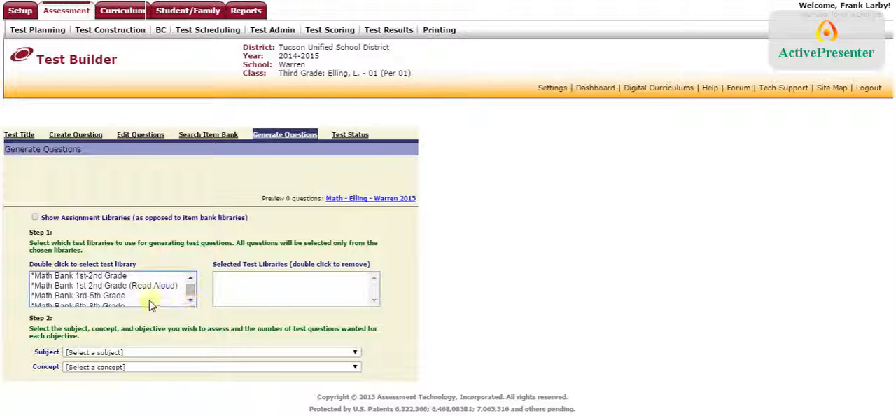
pyautogui.doubleClick(115, 296)
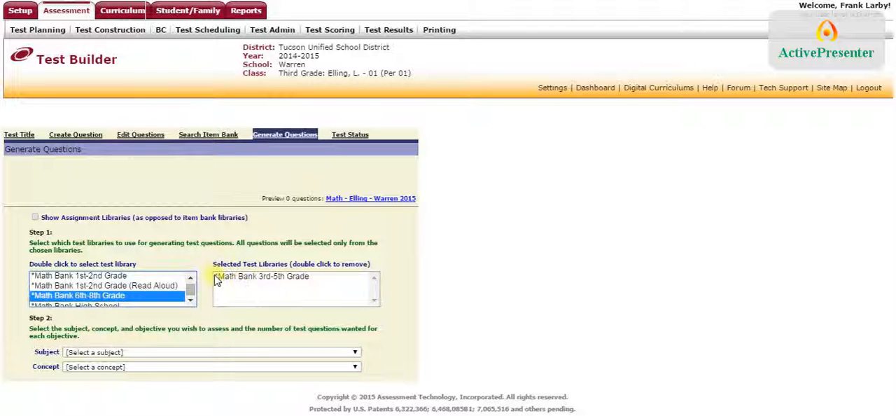
pyautogui.click(422, 292)
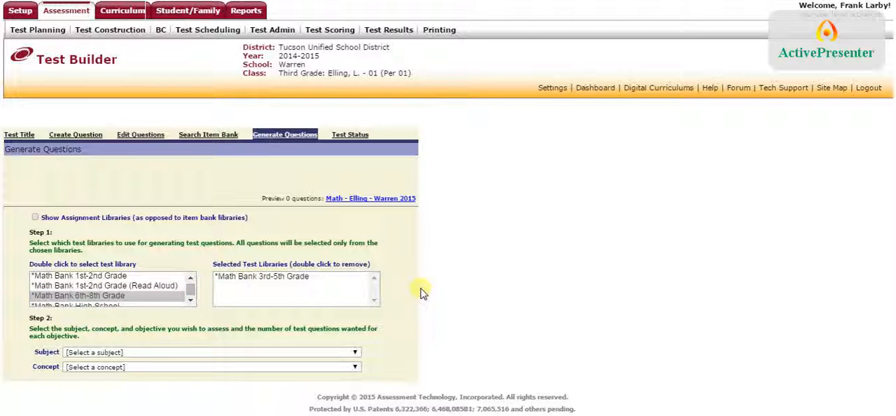
# Step: Set the question subject to AZ CC-M03: 3rd Grade Math and the concept to AZ-3.NBT NUMBER AND OPERATIONS IN BASE TEN
pyautogui.click(354, 352)
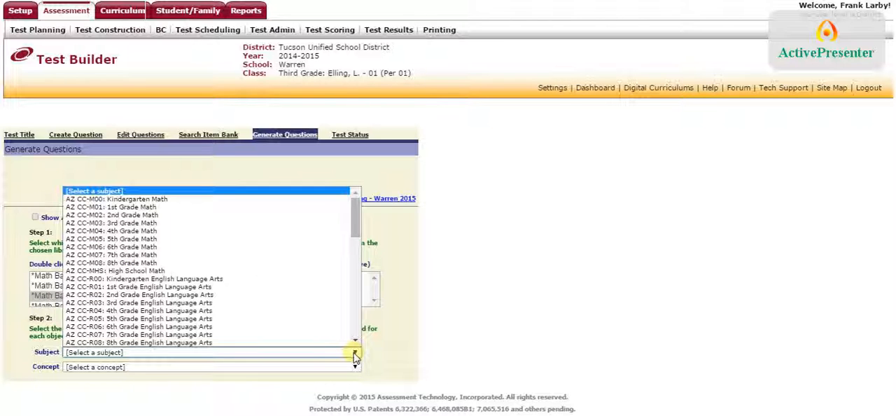
pyautogui.click(182, 223)
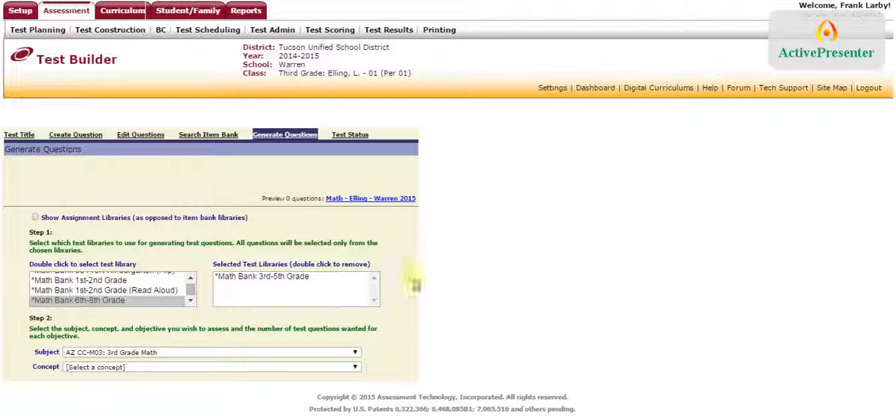
pyautogui.click(355, 367)
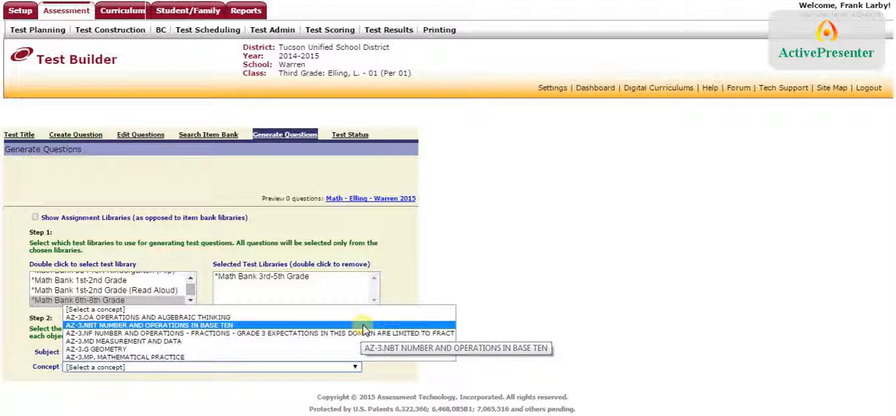
pyautogui.click(364, 327)
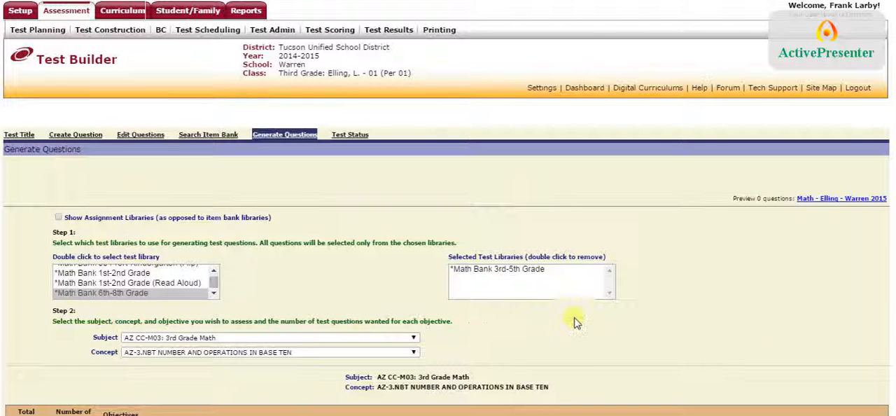
# Step: Review the Number and Operations in Base Ten objectives and how many questions the library offers for each
pyautogui.scroll(-1, 696, 273)
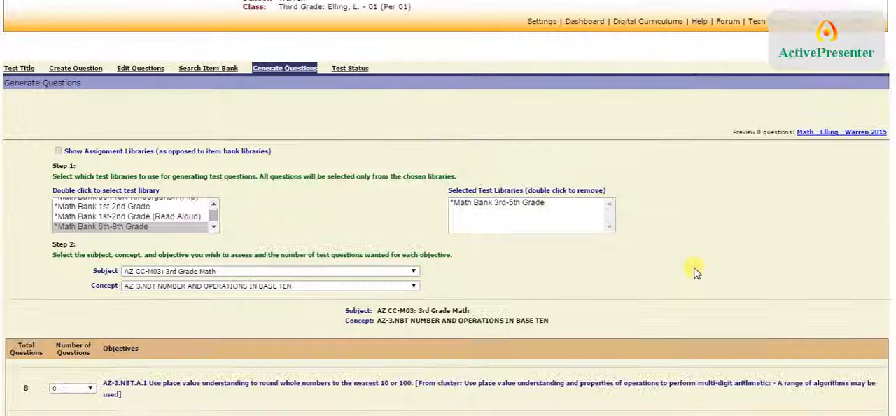
pyautogui.scroll(-1, 695, 272)
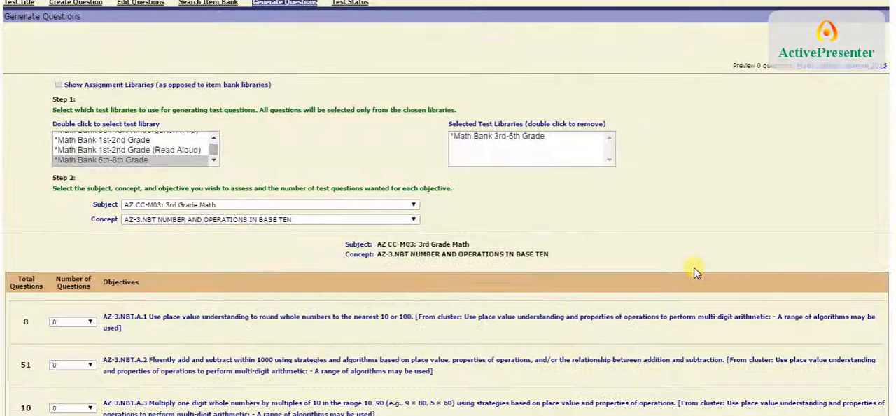
pyautogui.scroll(-1, 696, 272)
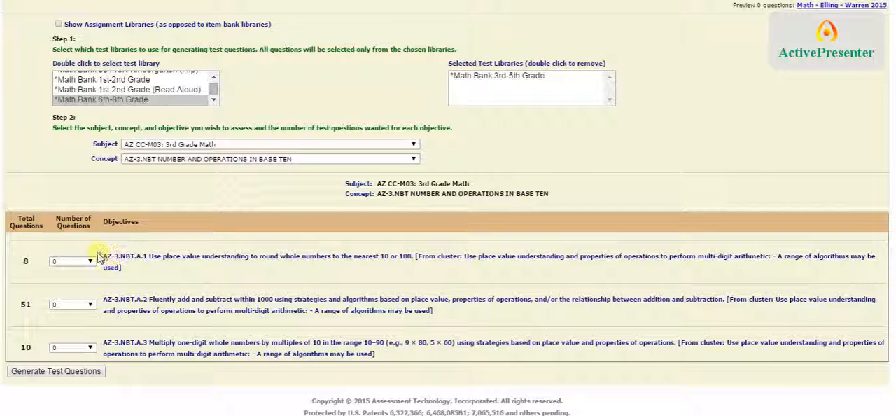
pyautogui.moveTo(104, 257); pyautogui.dragTo(135, 266)
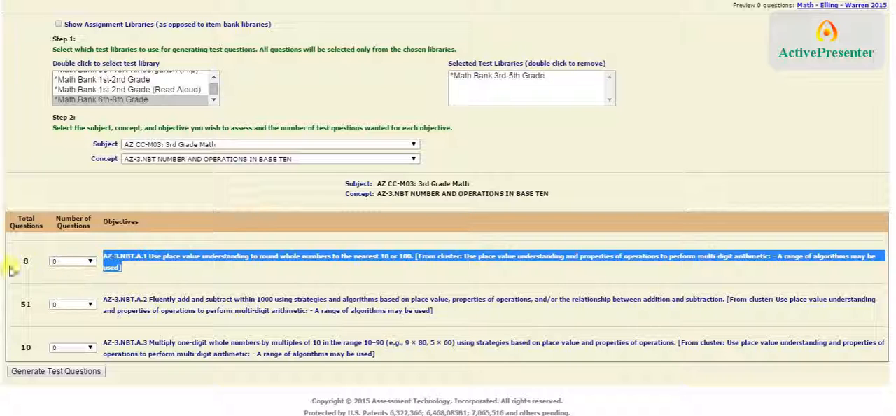
pyautogui.moveTo(14, 270); pyautogui.dragTo(36, 266)
pyautogui.click(35, 267)
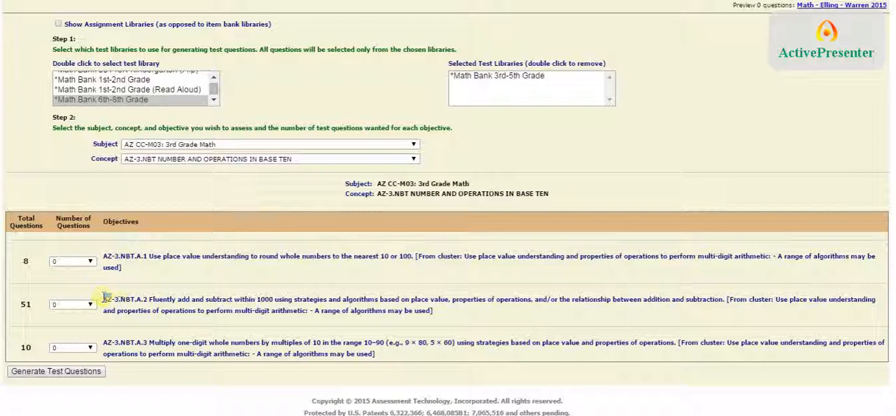
pyautogui.moveTo(104, 298); pyautogui.dragTo(203, 305)
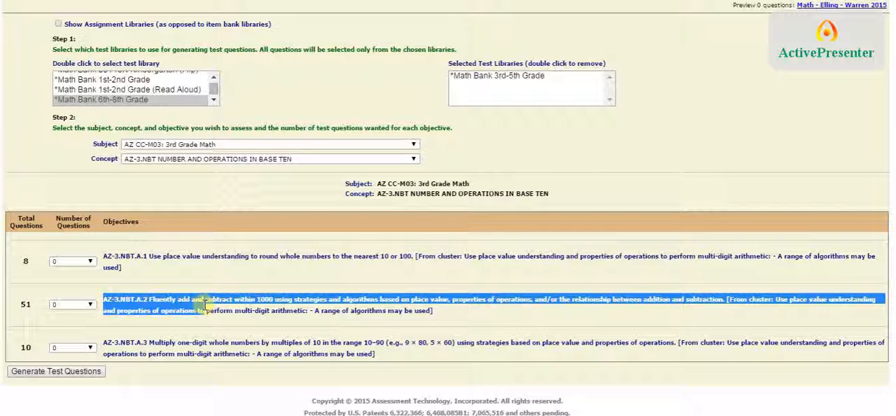
pyautogui.click(31, 307)
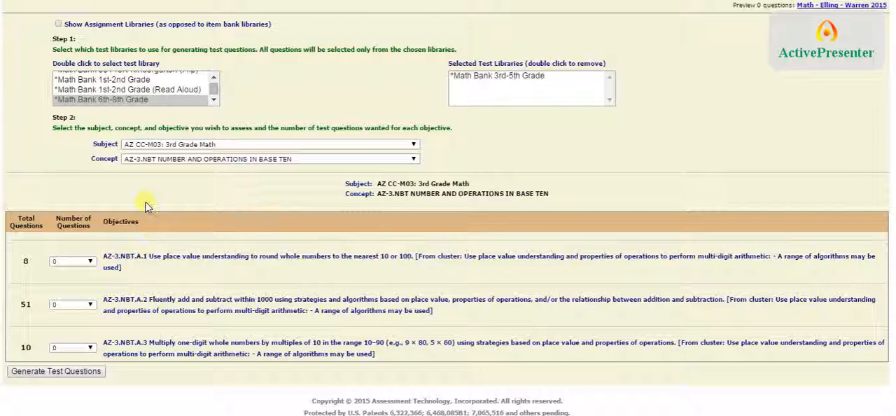
# Step: Set the number of questions for objective AZ-3.NBT.A.2 to 10, generate the test questions and check that they were added
pyautogui.click(91, 306)
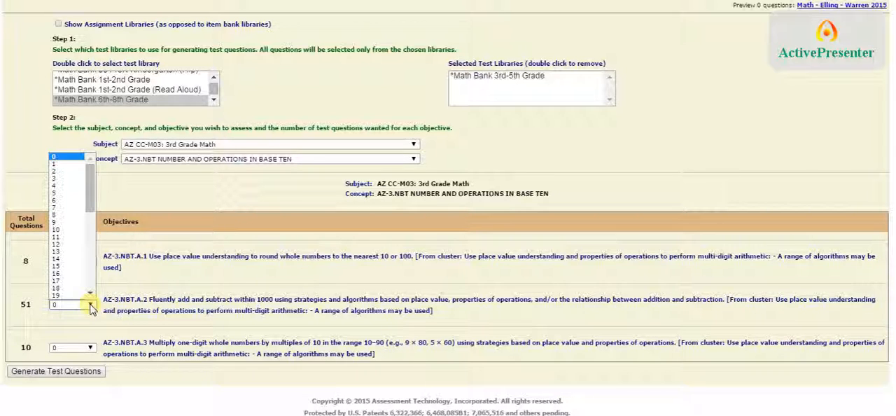
pyautogui.click(73, 237)
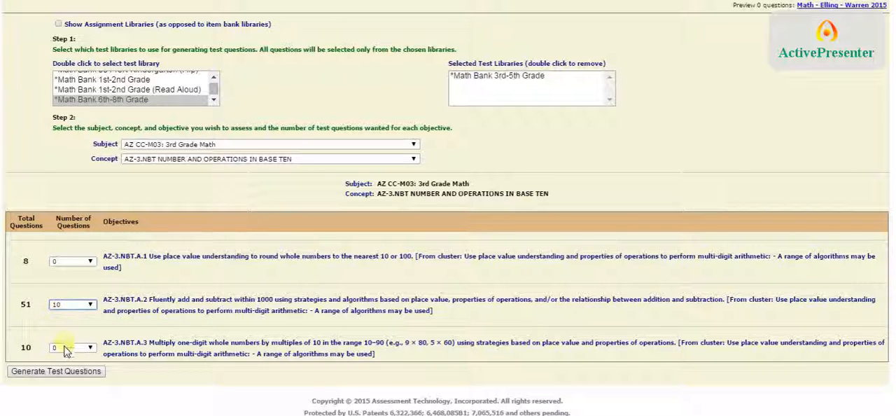
pyautogui.click(56, 372)
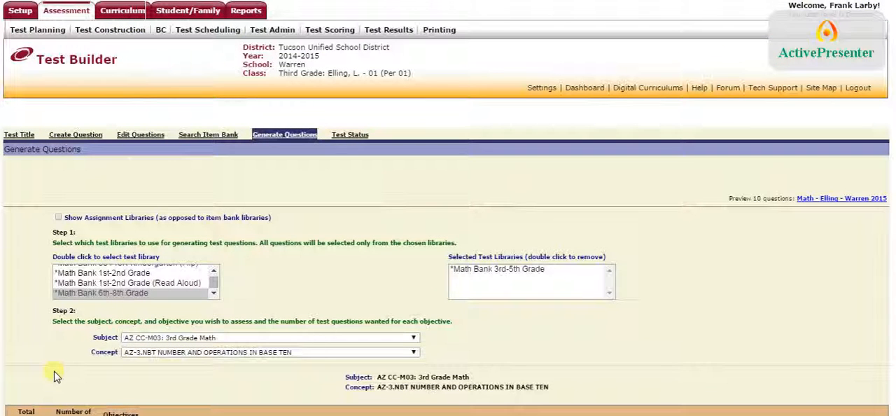
pyautogui.scroll(-1, 37, 300)
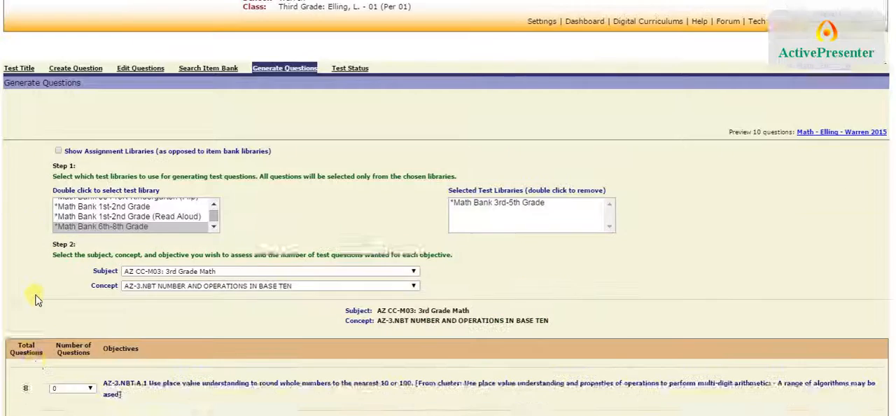
pyautogui.scroll(-2, 37, 300)
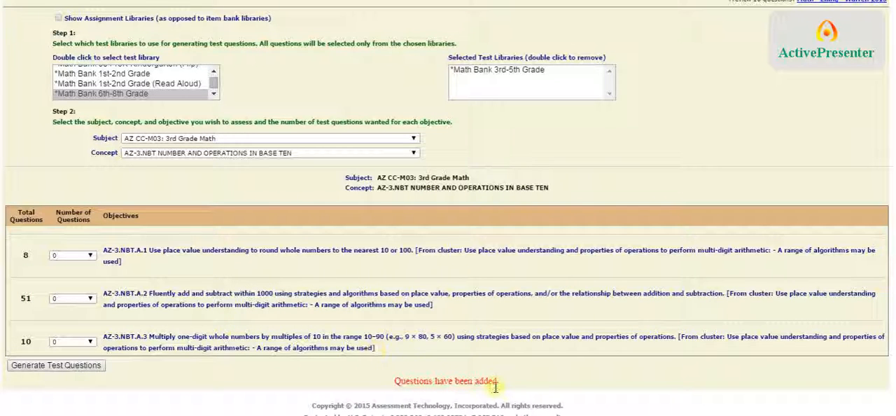
pyautogui.moveTo(501, 386); pyautogui.dragTo(397, 383)
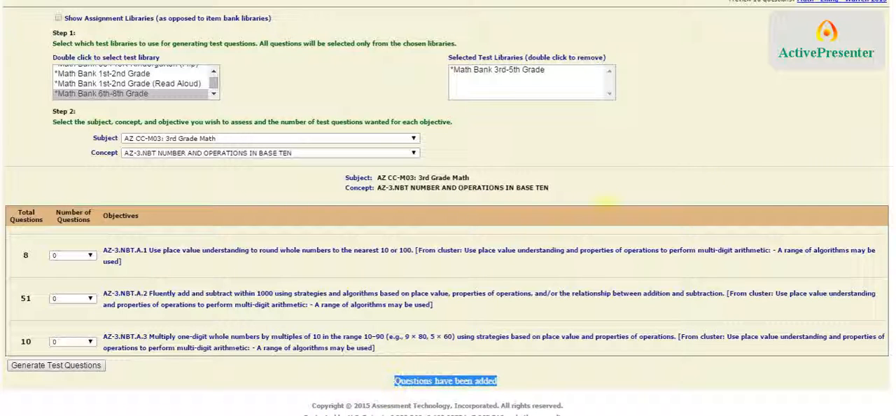
pyautogui.click(768, 147)
# Step: Check the test's question count, preview the test and open the downloaded TestBookletReport (8).pdf
pyautogui.scroll(2, 767, 146)
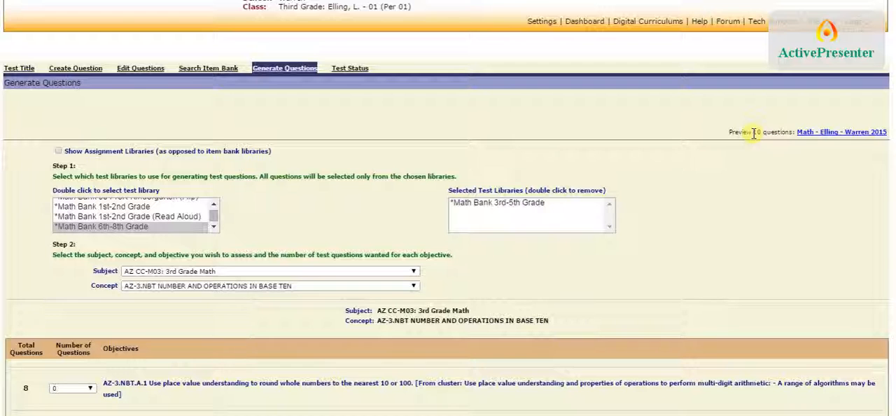
pyautogui.moveTo(754, 133); pyautogui.dragTo(791, 137)
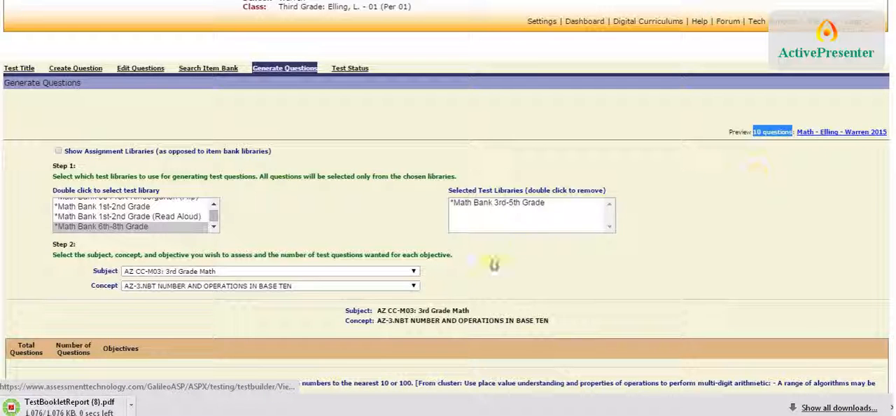
pyautogui.click(49, 408)
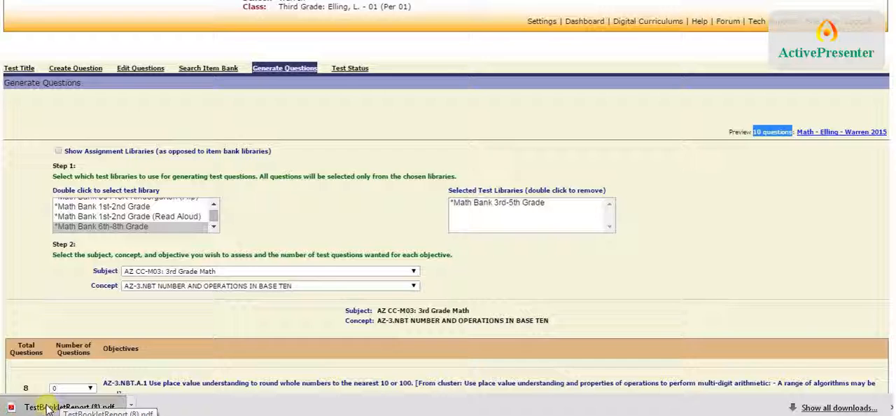